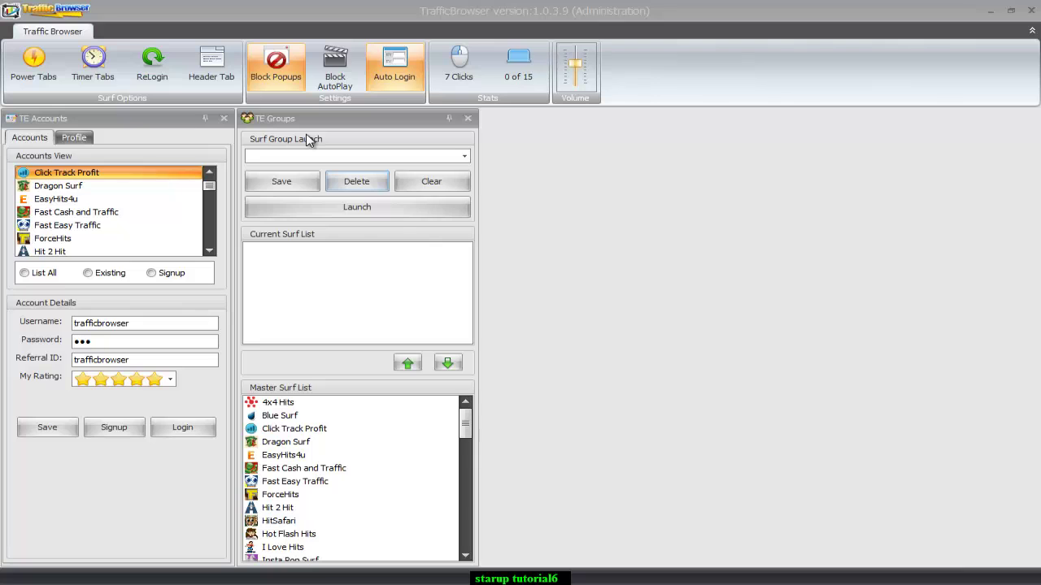
Step: Check the EasyHits4u and Dragon Surf accounts, log in to Dragon Surf, then close its tab
{"action": "left_click", "coordinate": [68, 207]}
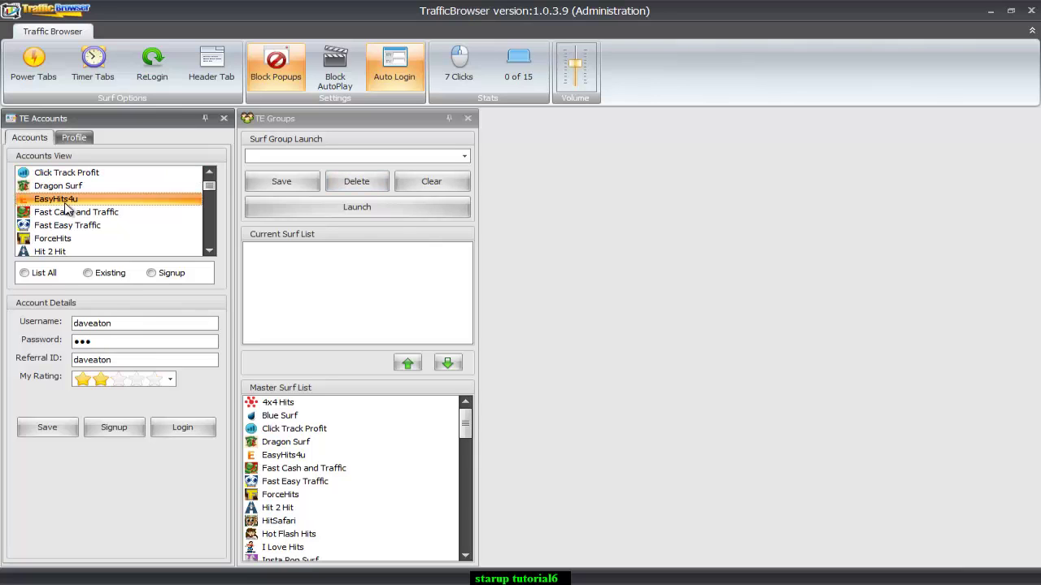
{"action": "left_click", "coordinate": [64, 189]}
{"action": "left_click", "coordinate": [183, 430]}
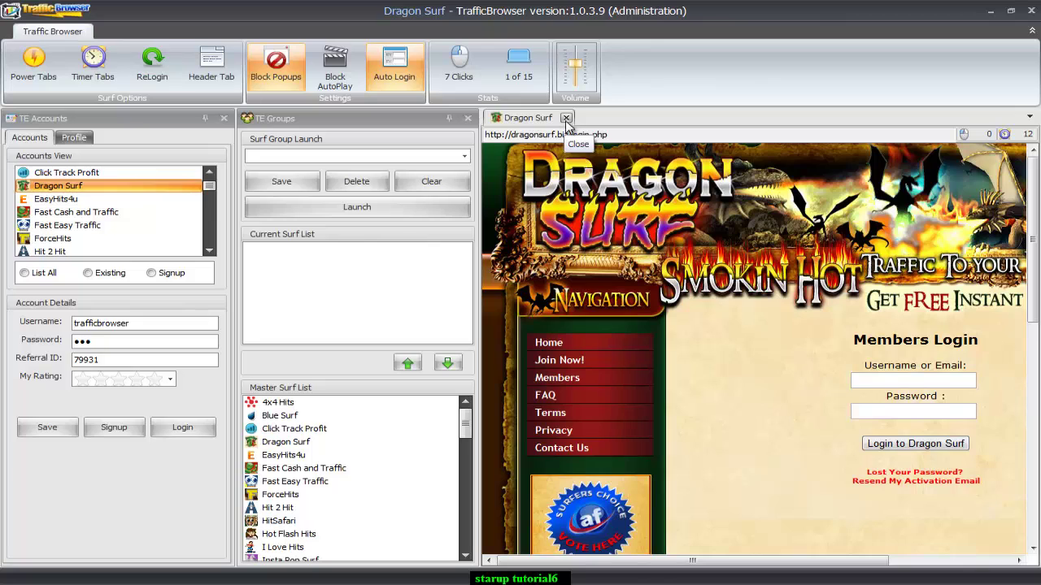
{"action": "left_click", "coordinate": [566, 120]}
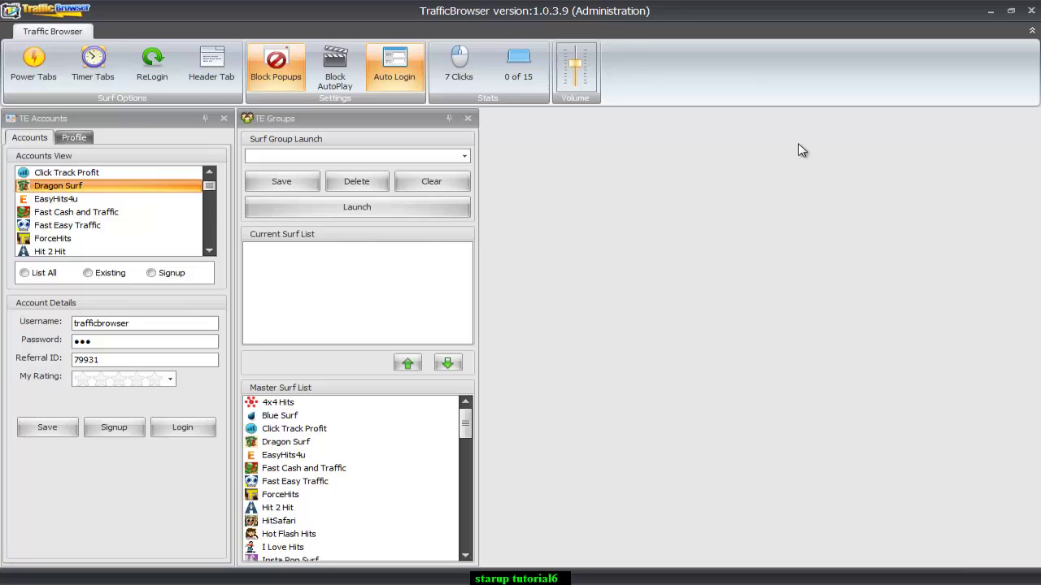
Step: Add Sweeva from the master list to the current surf list
{"action": "left_click", "coordinate": [367, 154]}
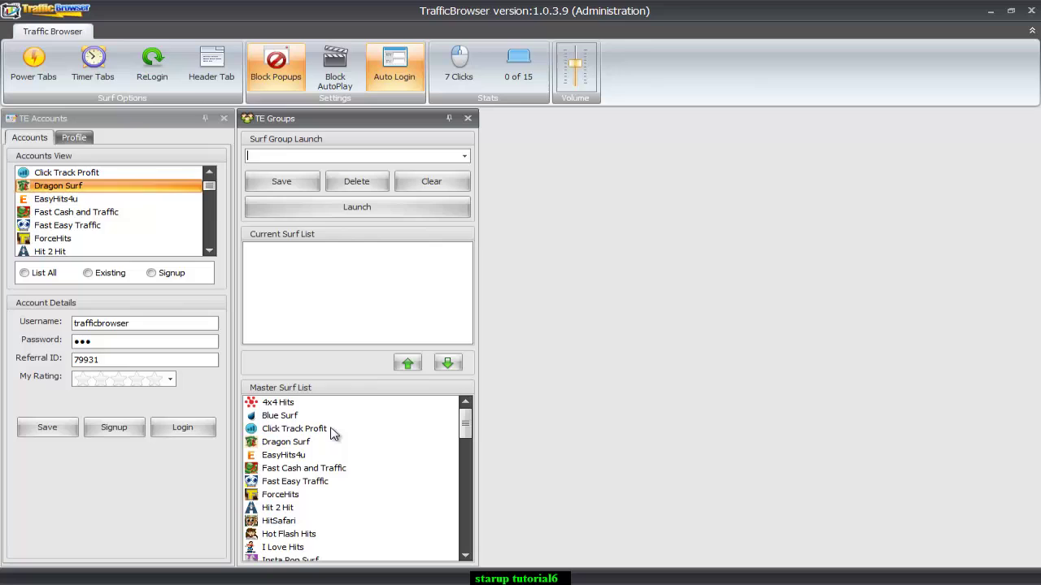
{"action": "left_click", "coordinate": [271, 415]}
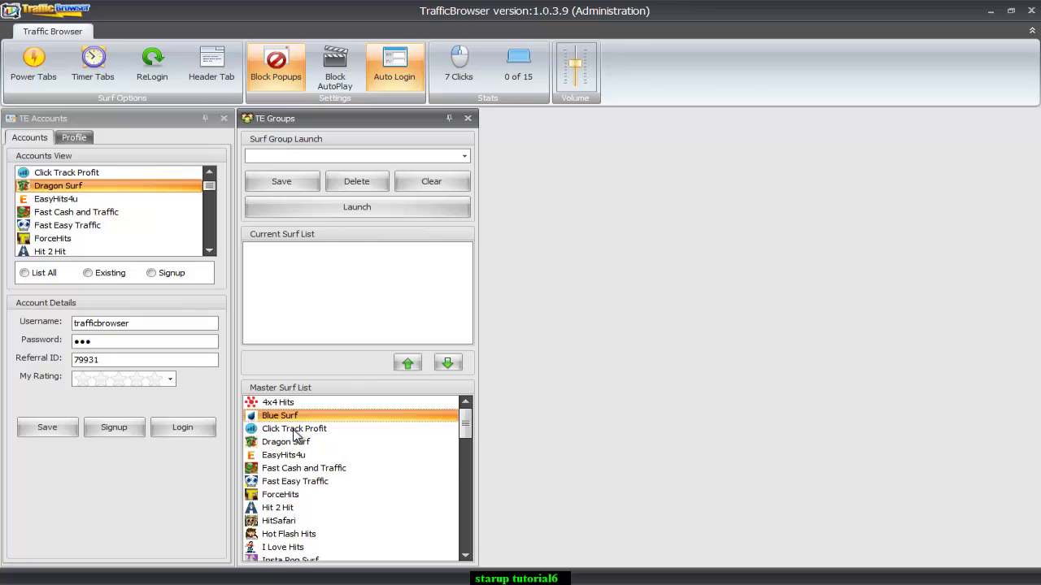
{"action": "scroll", "coordinate": [295, 436], "scroll_direction": "down", "scroll_amount": 3}
{"action": "scroll", "coordinate": [293, 435], "scroll_direction": "up", "scroll_amount": 3}
{"action": "key", "text": "s"}
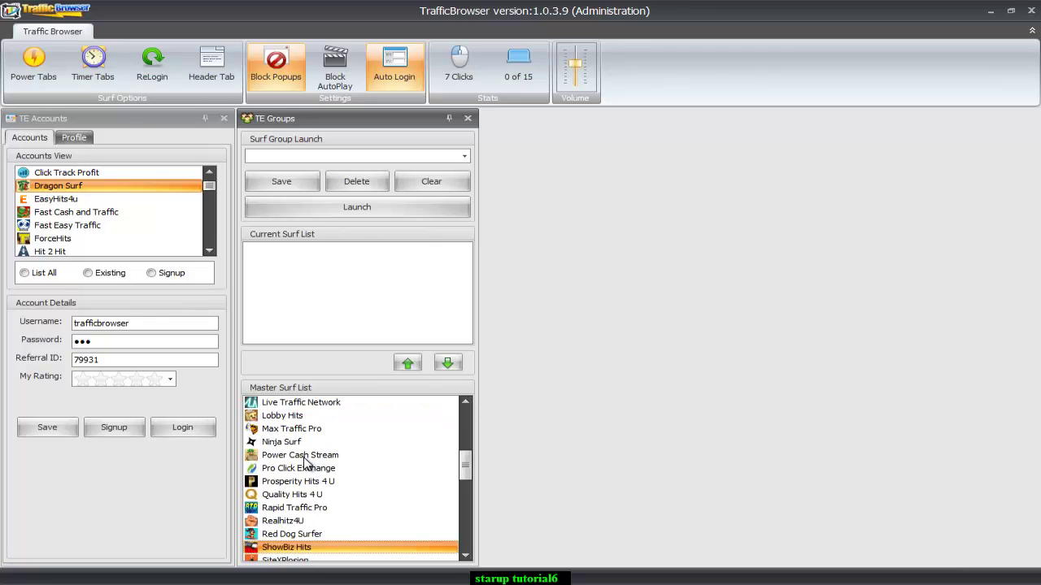
{"action": "key", "text": "s"}
{"action": "key", "text": "s"}
{"action": "key", "text": "s"}
{"action": "key", "text": "s"}
{"action": "key", "text": "s"}
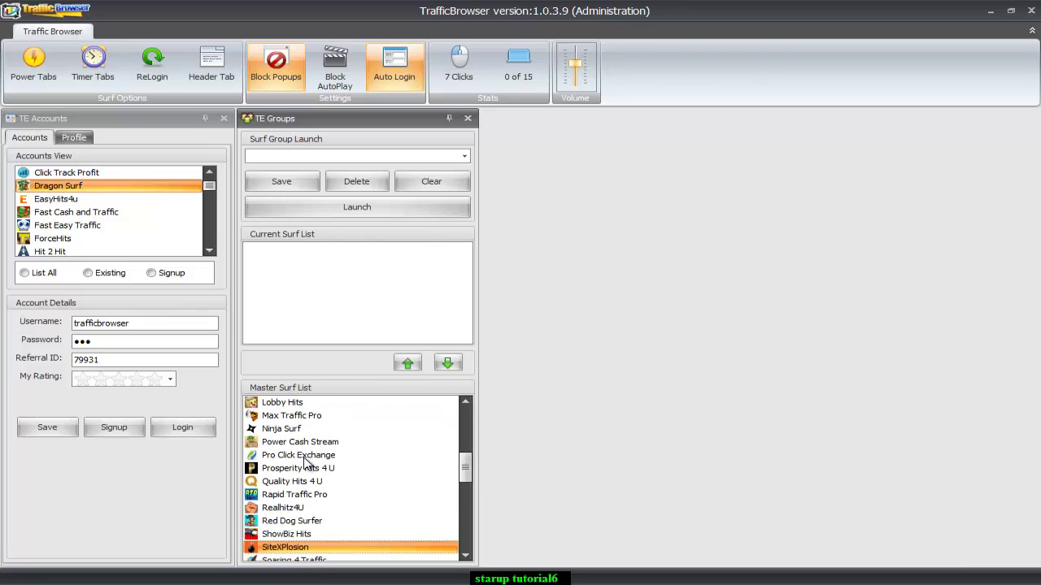
{"action": "key", "text": "s"}
{"action": "key", "text": "s"}
{"action": "key", "text": "s"}
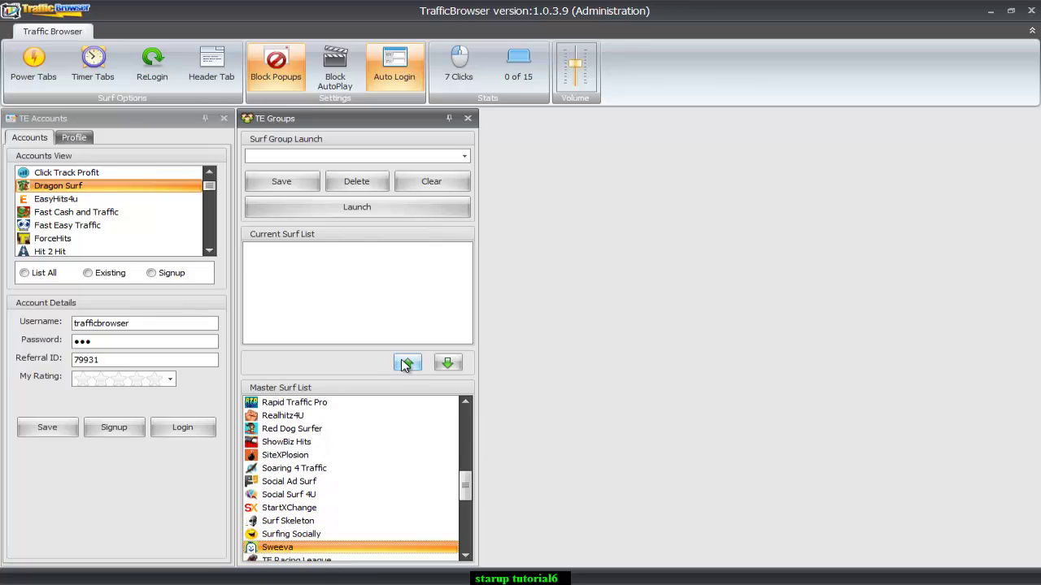
{"action": "left_click", "coordinate": [407, 364]}
Step: Add SiteXPlosion and StartXChange to the current surf list
{"action": "left_click", "coordinate": [305, 457]}
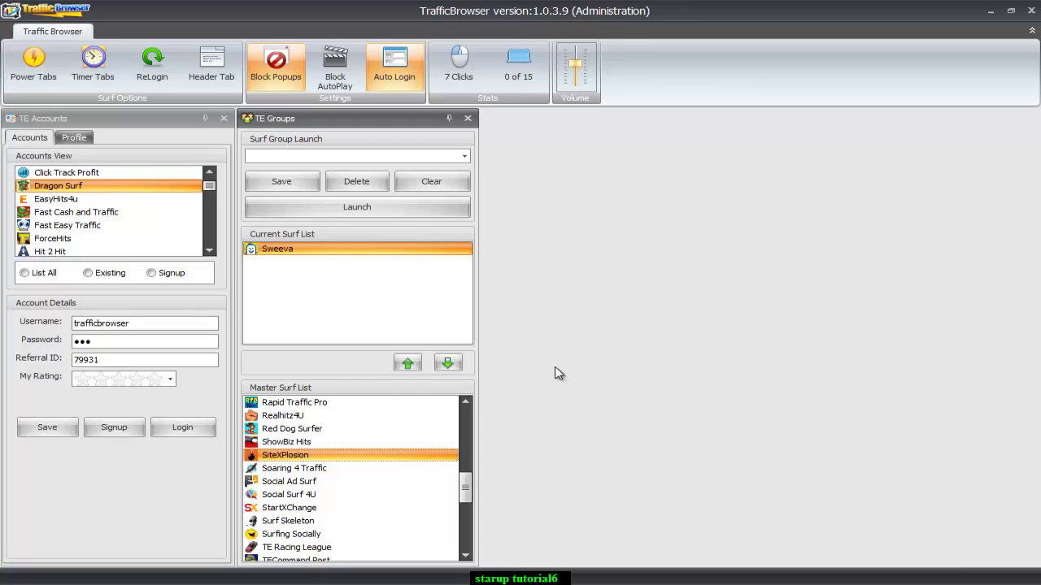
{"action": "left_click", "coordinate": [407, 365]}
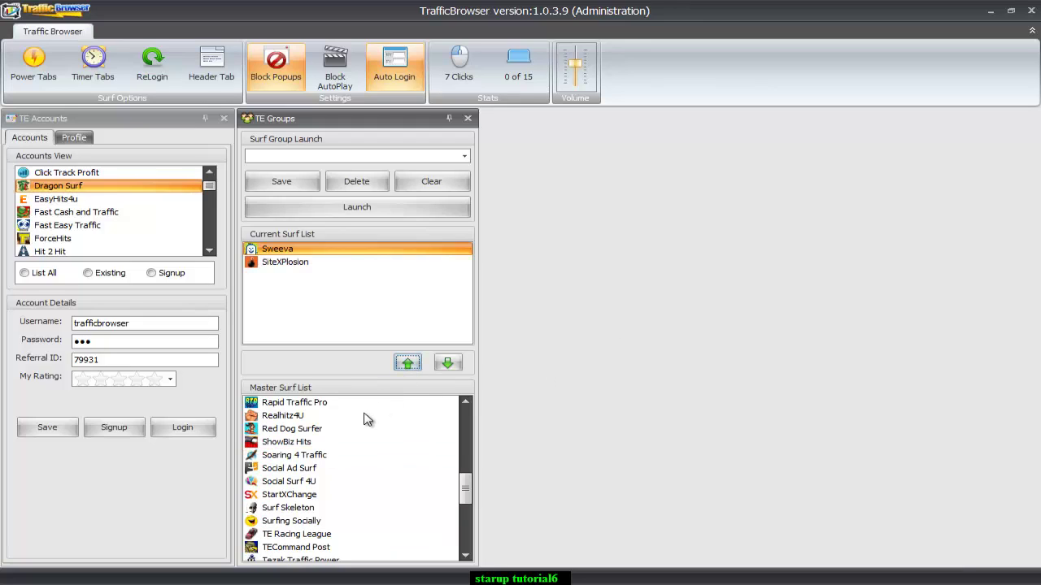
{"action": "left_click", "coordinate": [312, 418]}
{"action": "key", "text": "Down"}
{"action": "key", "text": "Down"}
{"action": "key", "text": "Down"}
{"action": "key", "text": "Down"}
{"action": "key", "text": "Down"}
{"action": "key", "text": "Down"}
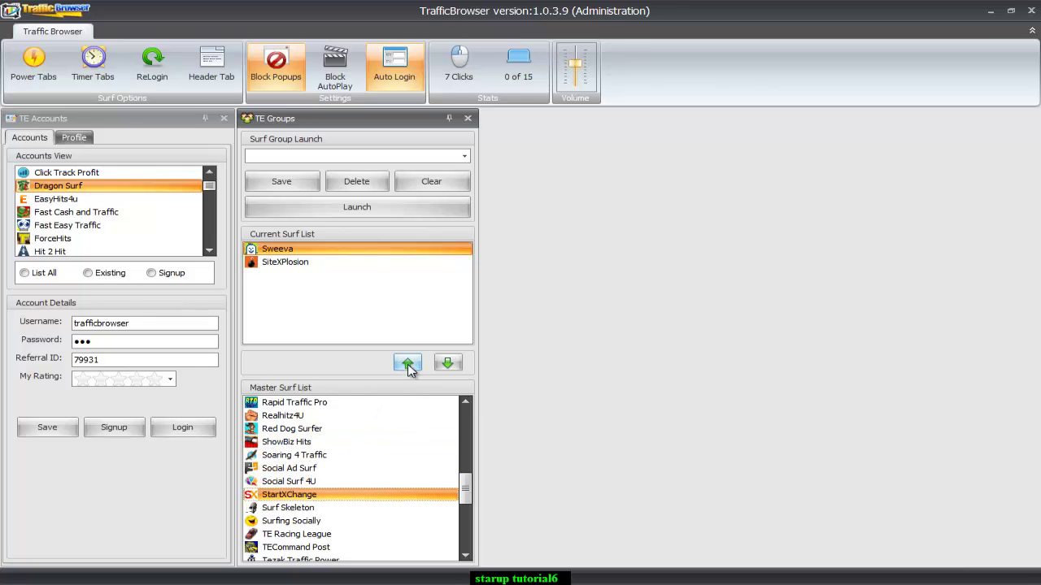
{"action": "left_click", "coordinate": [408, 364]}
Step: Add Thumbvu and Legacy Hits to the current surf list
{"action": "left_click", "coordinate": [292, 443]}
{"action": "key", "text": "Down"}
{"action": "key", "text": "Down"}
{"action": "key", "text": "Down"}
{"action": "key", "text": "Down"}
{"action": "key", "text": "Down"}
{"action": "key", "text": "Down"}
{"action": "key", "text": "Down"}
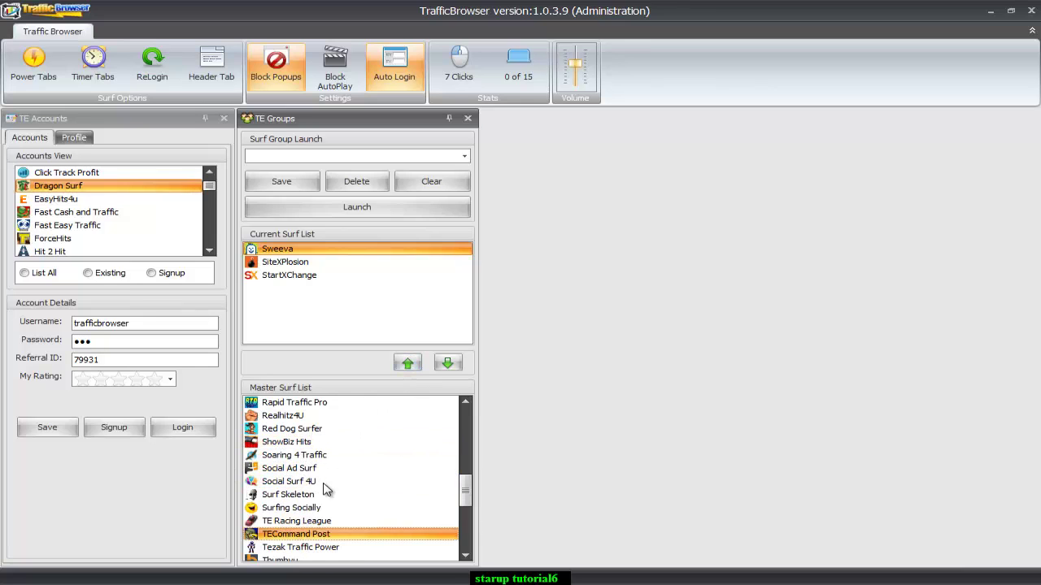
{"action": "key", "text": "Down"}
{"action": "key", "text": "Down"}
{"action": "left_click", "coordinate": [408, 363]}
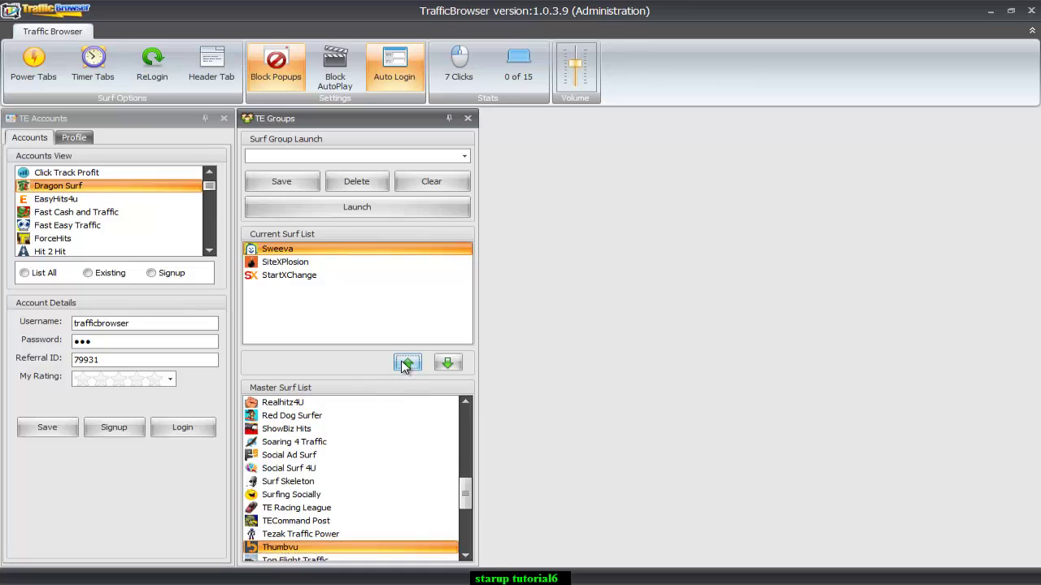
{"action": "left_click", "coordinate": [278, 470]}
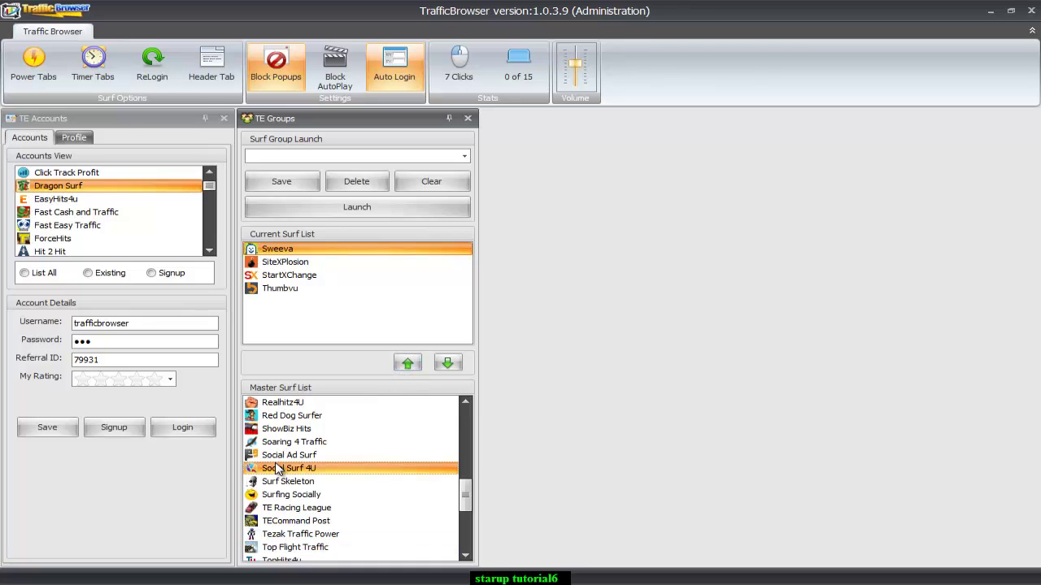
{"action": "key", "text": "l"}
{"action": "left_click", "coordinate": [408, 362]}
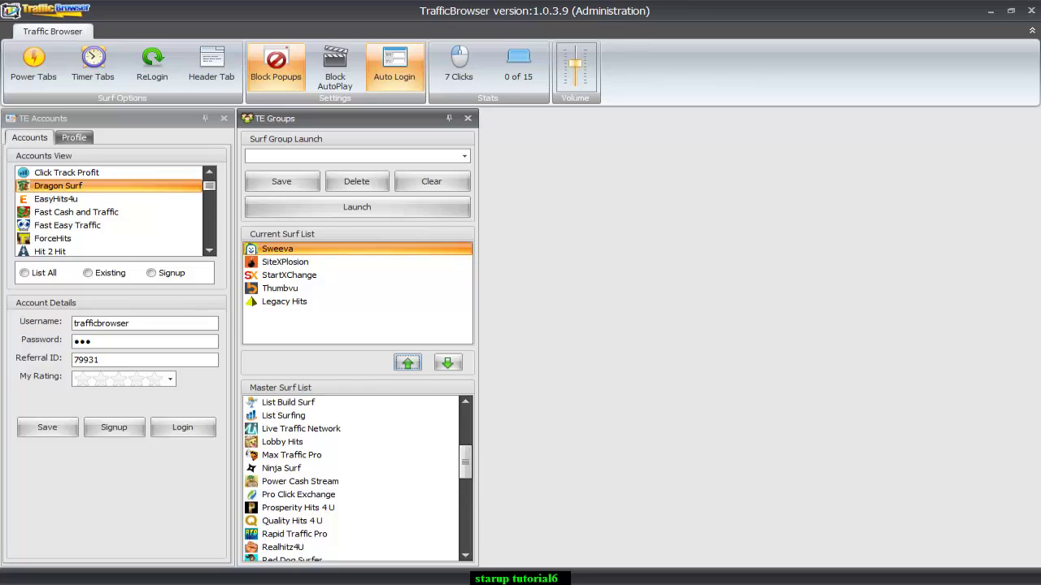
Step: Add Surf Skeleton to the current surf list
{"action": "left_click", "coordinate": [286, 457]}
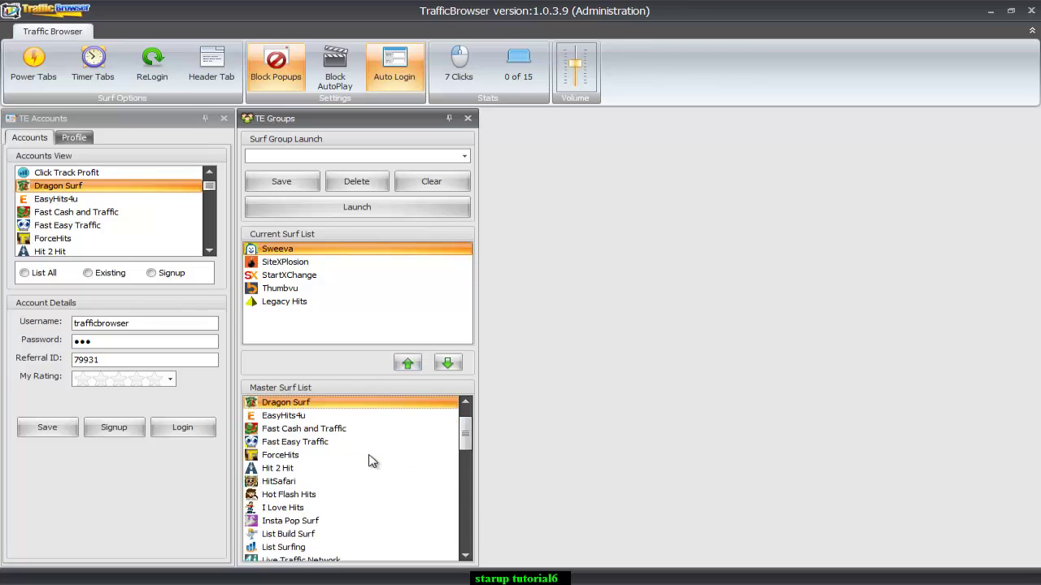
{"action": "key", "text": "d"}
{"action": "key", "text": "s"}
{"action": "key", "text": "s"}
{"action": "key", "text": "s"}
{"action": "key", "text": "s"}
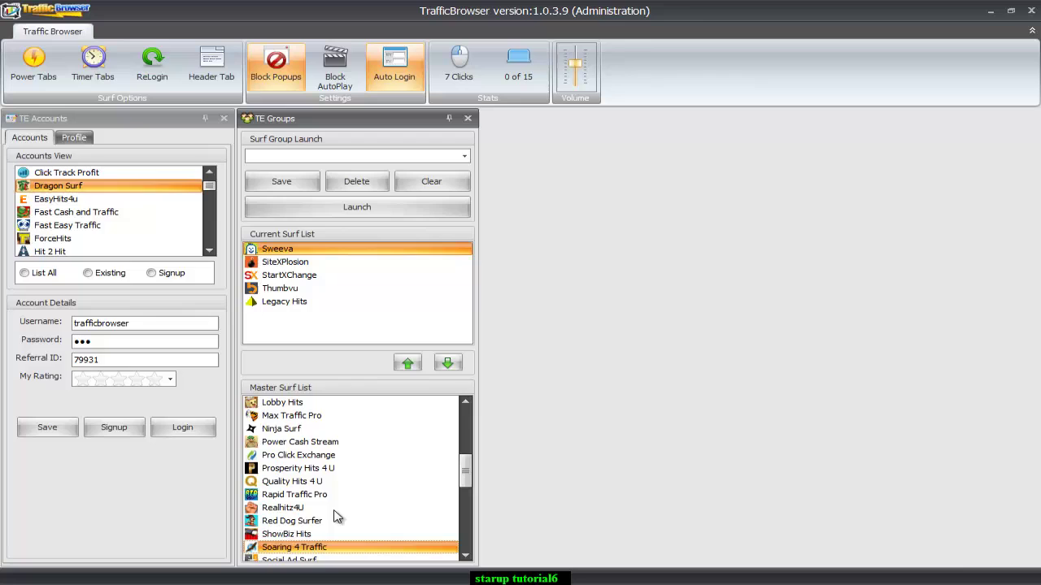
{"action": "key", "text": "s"}
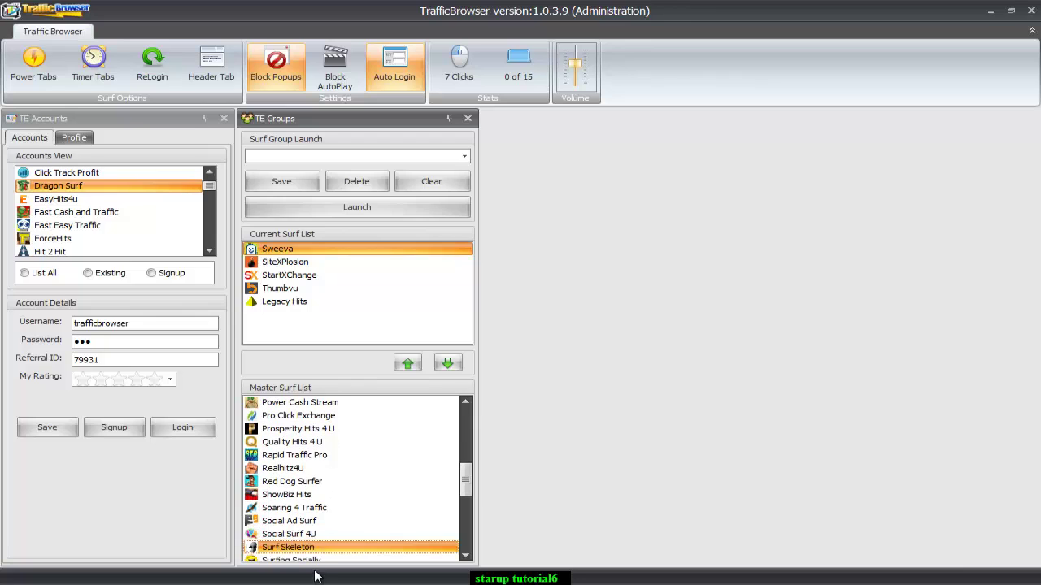
{"action": "left_click", "coordinate": [408, 364]}
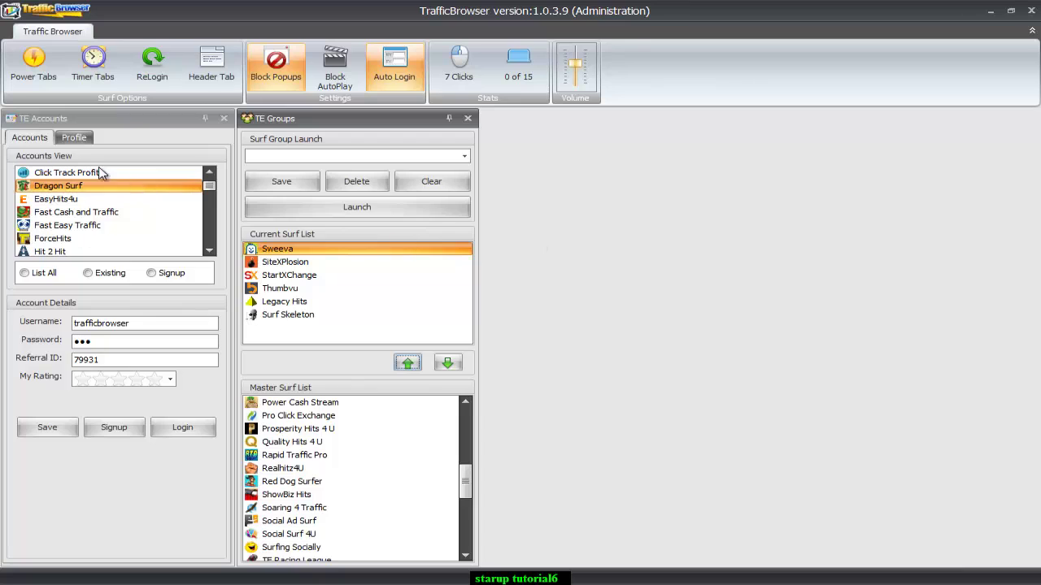
{"action": "left_click", "coordinate": [57, 174]}
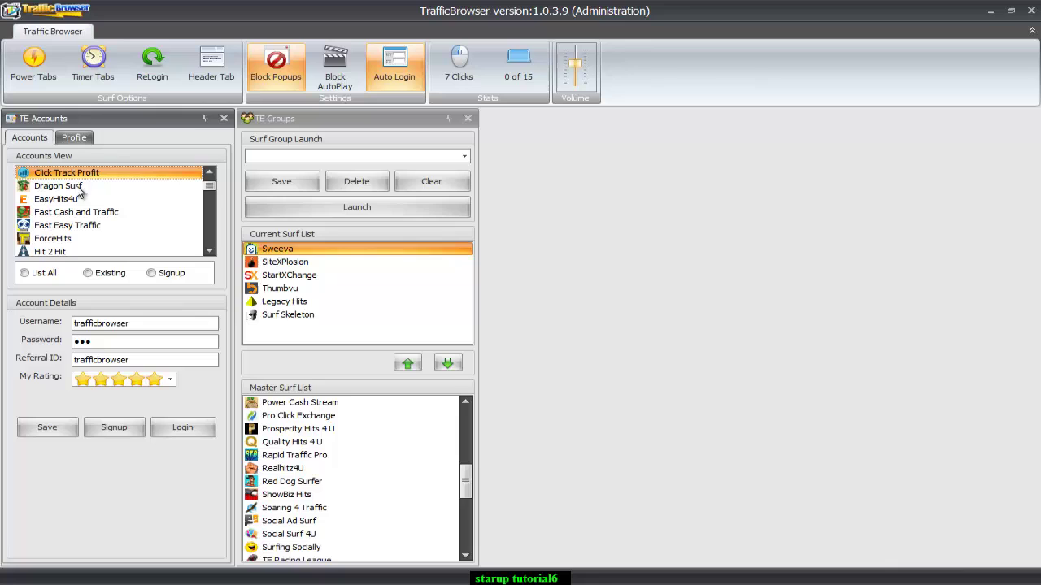
{"action": "left_click", "coordinate": [311, 444]}
{"action": "scroll", "coordinate": [311, 444], "scroll_direction": "up", "scroll_amount": 5}
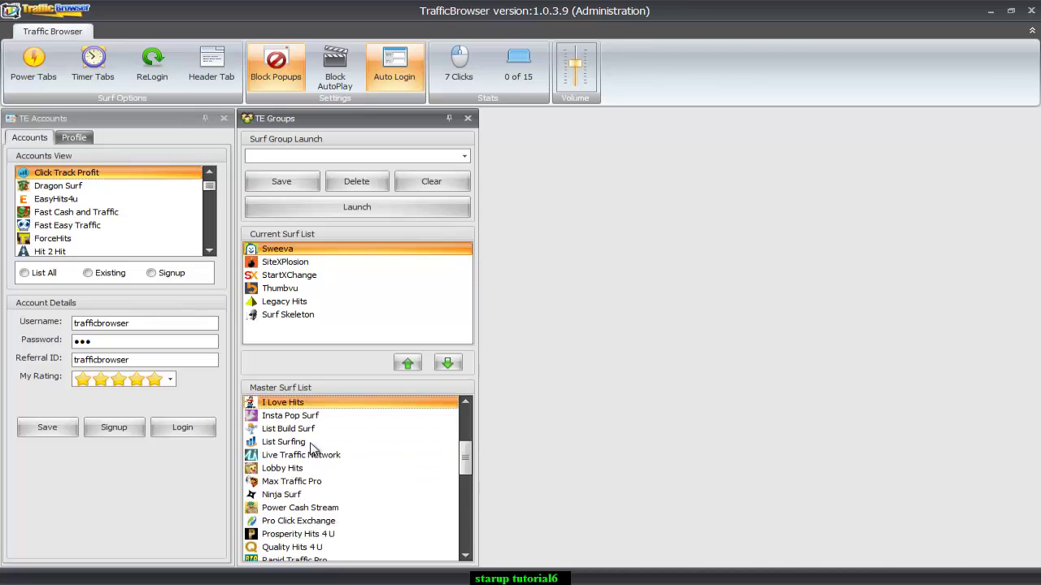
{"action": "left_click", "coordinate": [315, 406]}
{"action": "left_click", "coordinate": [409, 366]}
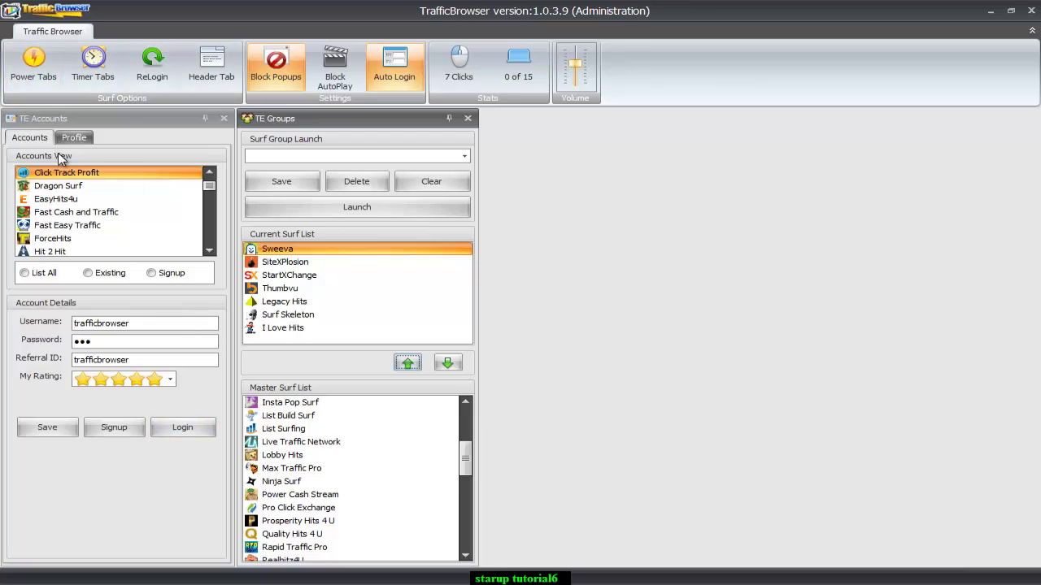
Step: Log in to Click Track Profit, open its Nerd Surf page, and collapse the accounts panel
{"action": "left_click", "coordinate": [180, 431]}
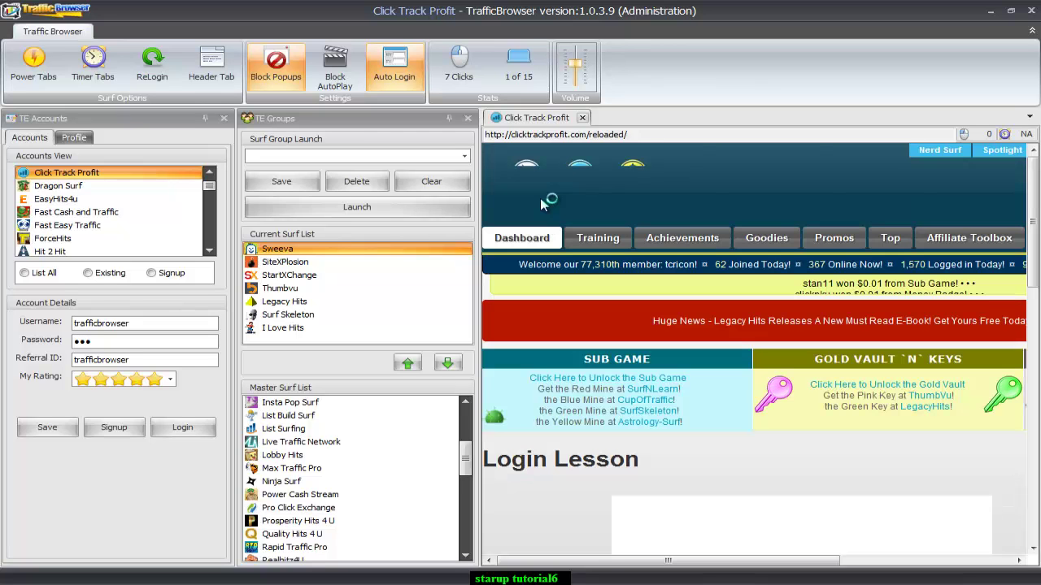
{"action": "left_click", "coordinate": [927, 154]}
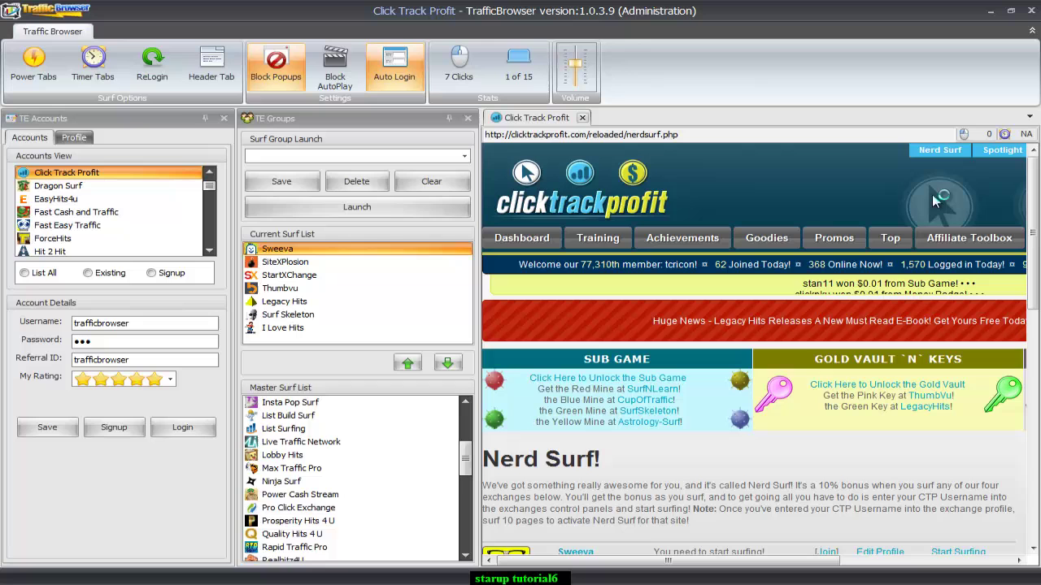
{"action": "left_click", "coordinate": [223, 121]}
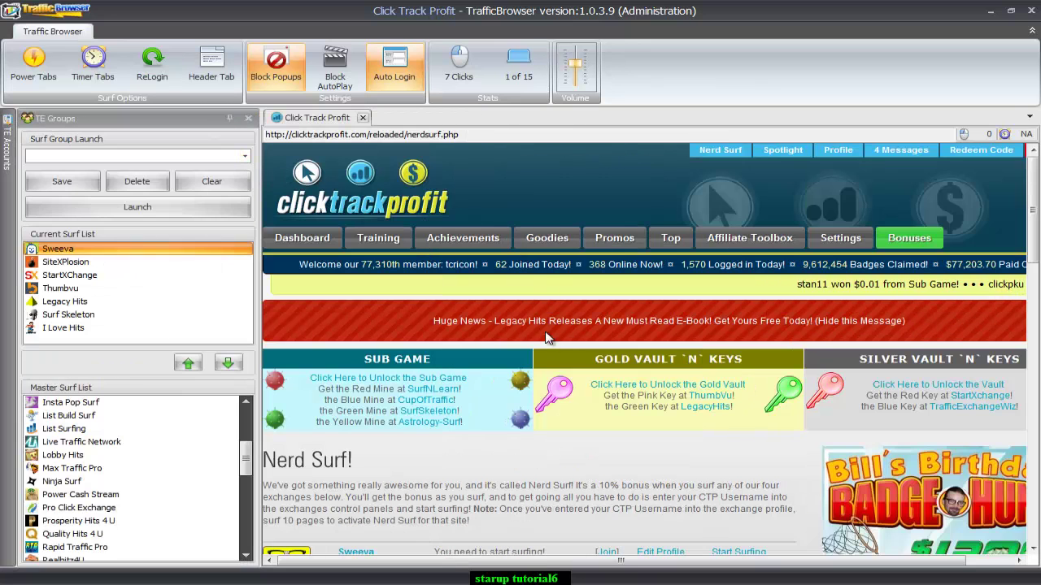
{"action": "scroll", "coordinate": [524, 305], "scroll_direction": "down", "scroll_amount": 3}
{"action": "scroll", "coordinate": [525, 304], "scroll_direction": "down", "scroll_amount": 2}
{"action": "scroll", "coordinate": [466, 326], "scroll_direction": "down", "scroll_amount": 1}
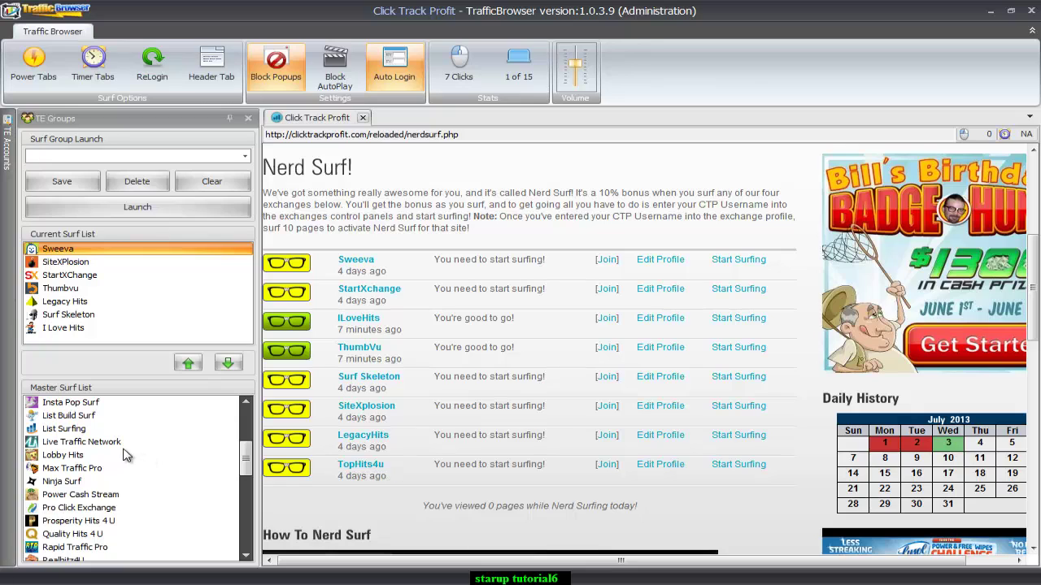
Step: Add TopHits4u from the master list to the end of the current surf list
{"action": "left_click", "coordinate": [96, 443]}
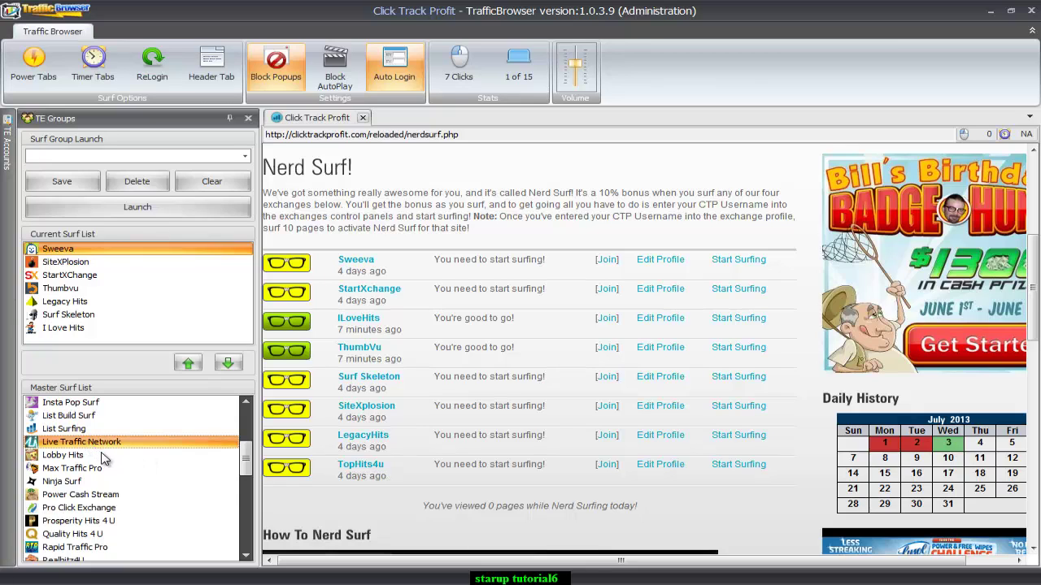
{"action": "key", "text": "Down"}
{"action": "key", "text": "Down"}
{"action": "key", "text": "Down"}
{"action": "key", "text": "Down"}
{"action": "key", "text": "Down"}
{"action": "key", "text": "Down"}
{"action": "key", "text": "Down"}
{"action": "key", "text": "Down"}
{"action": "key", "text": "Down"}
{"action": "key", "text": "Down"}
{"action": "key", "text": "Down"}
{"action": "key", "text": "Down"}
{"action": "key", "text": "Down"}
{"action": "key", "text": "Down"}
{"action": "key", "text": "Down"}
{"action": "key", "text": "Down"}
{"action": "key", "text": "Down"}
{"action": "key", "text": "Down"}
{"action": "key", "text": "Down"}
{"action": "key", "text": "Down"}
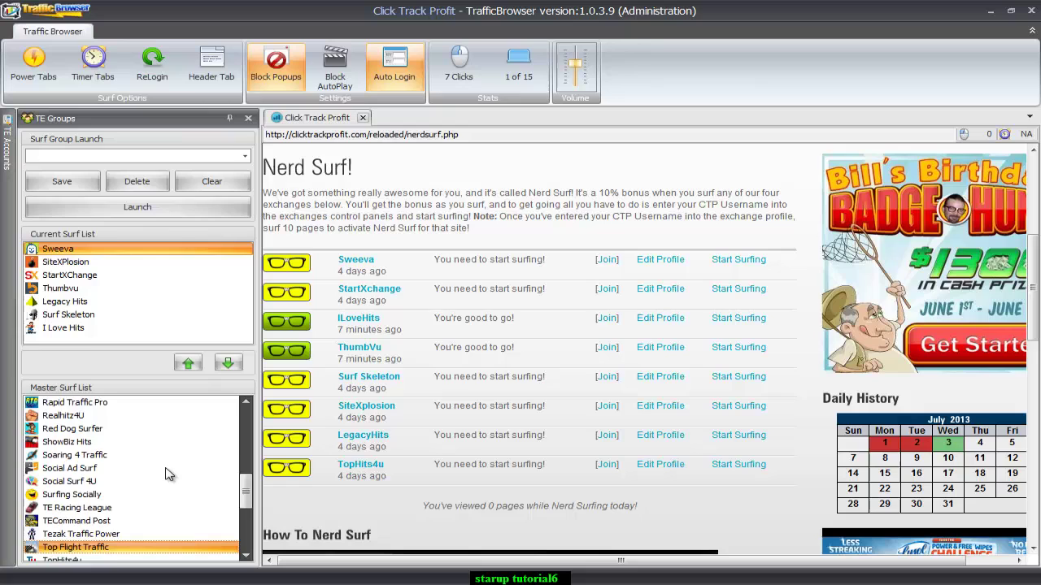
{"action": "key", "text": "Down"}
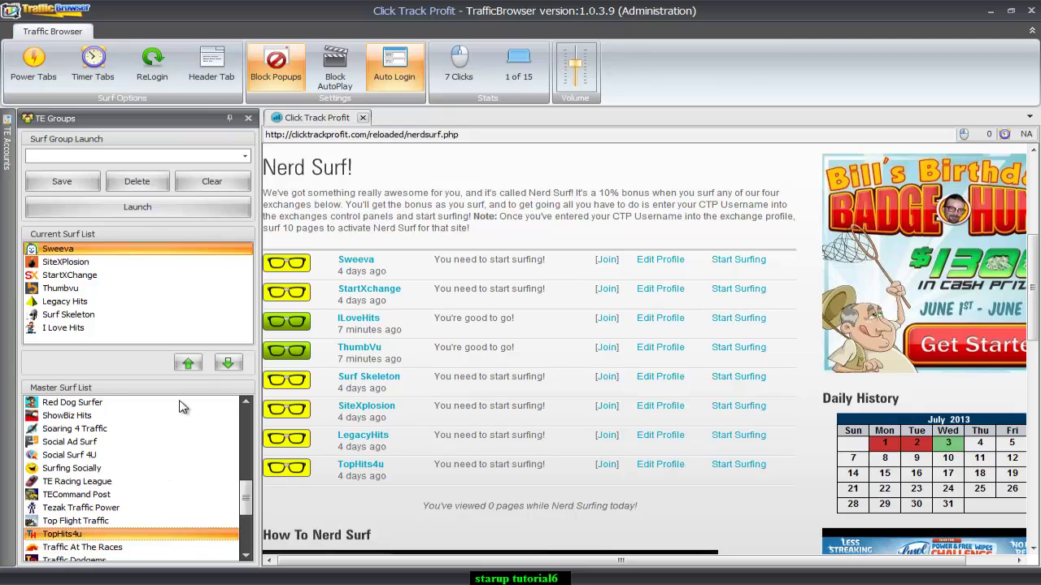
{"action": "key", "text": "Up"}
{"action": "left_click", "coordinate": [185, 365]}
Step: Add Click Track Profit to the end of the current surf list
{"action": "scroll", "coordinate": [244, 281], "scroll_direction": "down", "scroll_amount": 1}
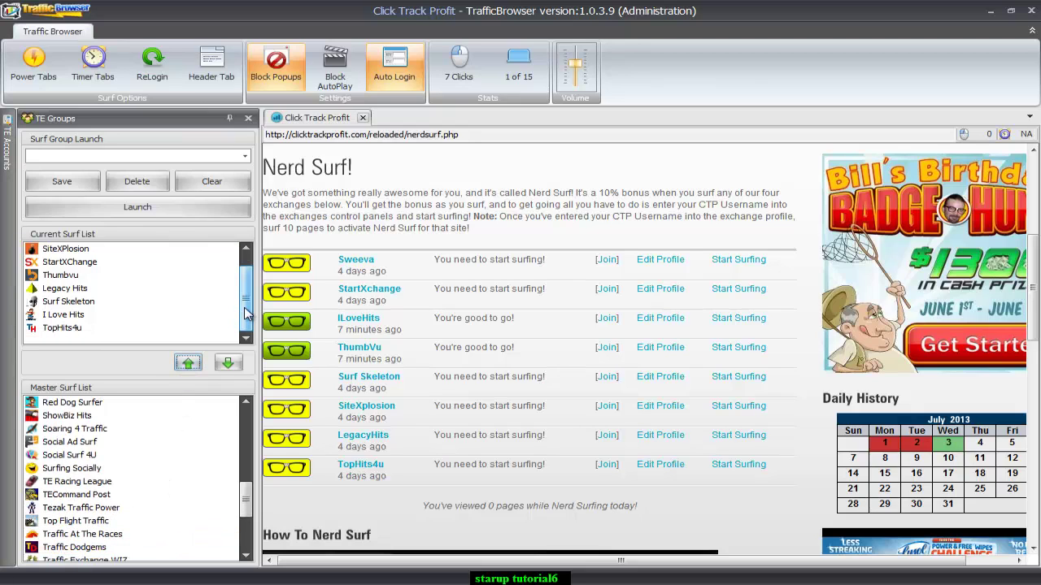
{"action": "scroll", "coordinate": [241, 287], "scroll_direction": "up", "scroll_amount": 1}
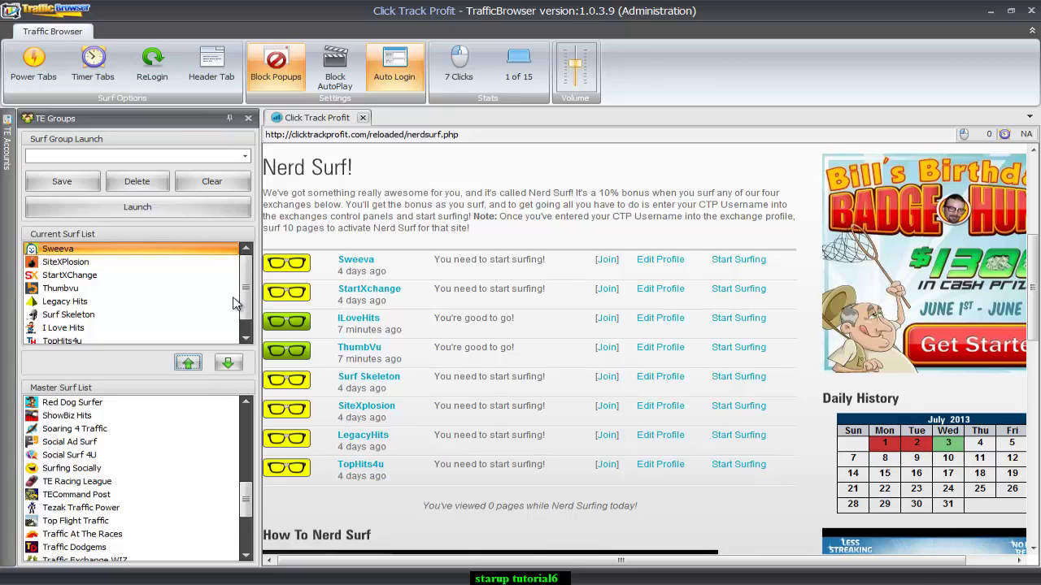
{"action": "scroll", "coordinate": [248, 295], "scroll_direction": "down", "scroll_amount": 1}
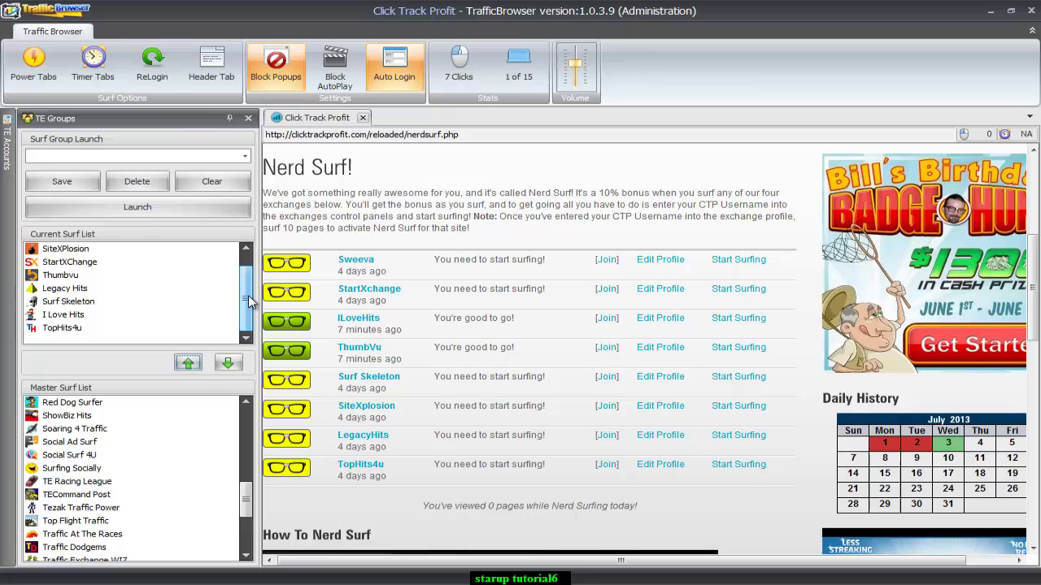
{"action": "scroll", "coordinate": [248, 295], "scroll_direction": "up", "scroll_amount": 1}
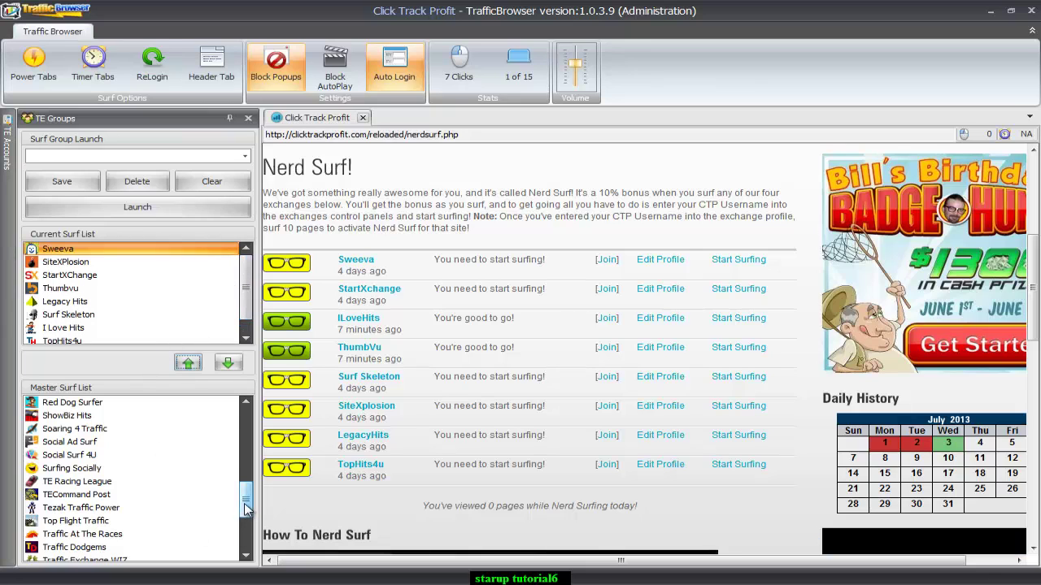
{"action": "left_click_drag", "start_coordinate": [247, 504], "coordinate": [244, 424]}
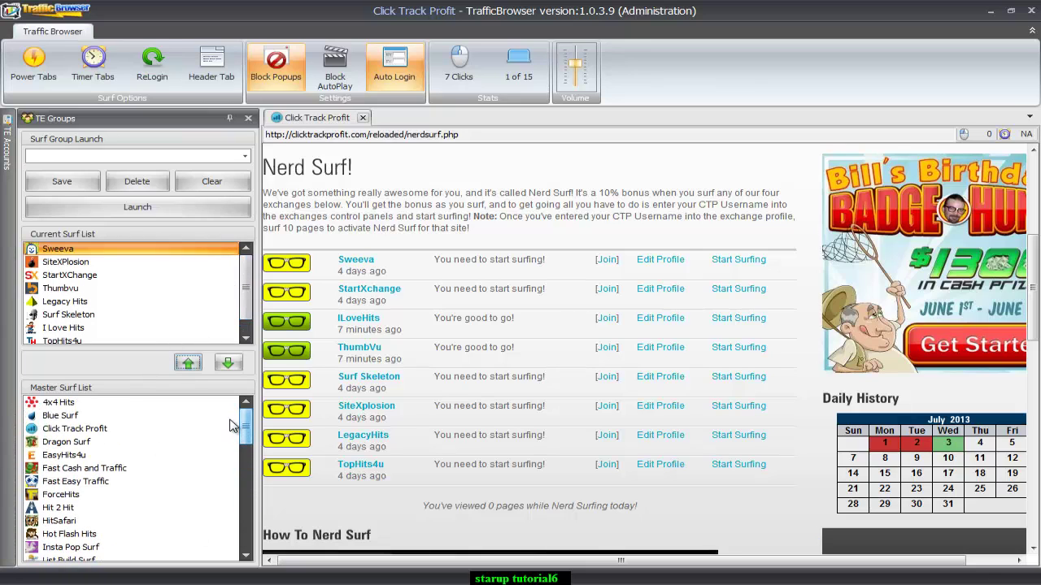
{"action": "left_click", "coordinate": [51, 433]}
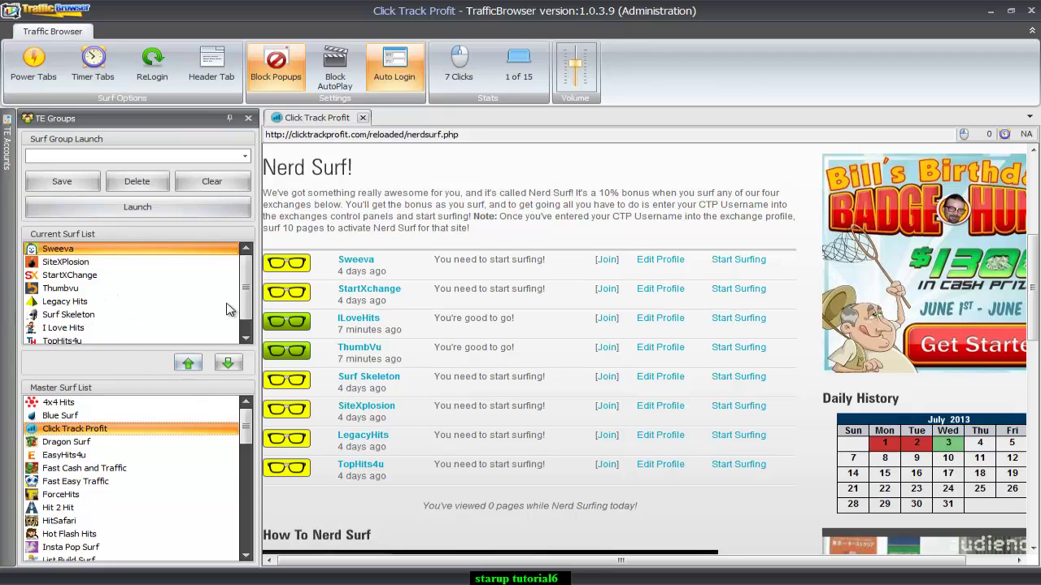
{"action": "left_click", "coordinate": [187, 365]}
{"action": "left_click_drag", "start_coordinate": [248, 269], "coordinate": [257, 320]}
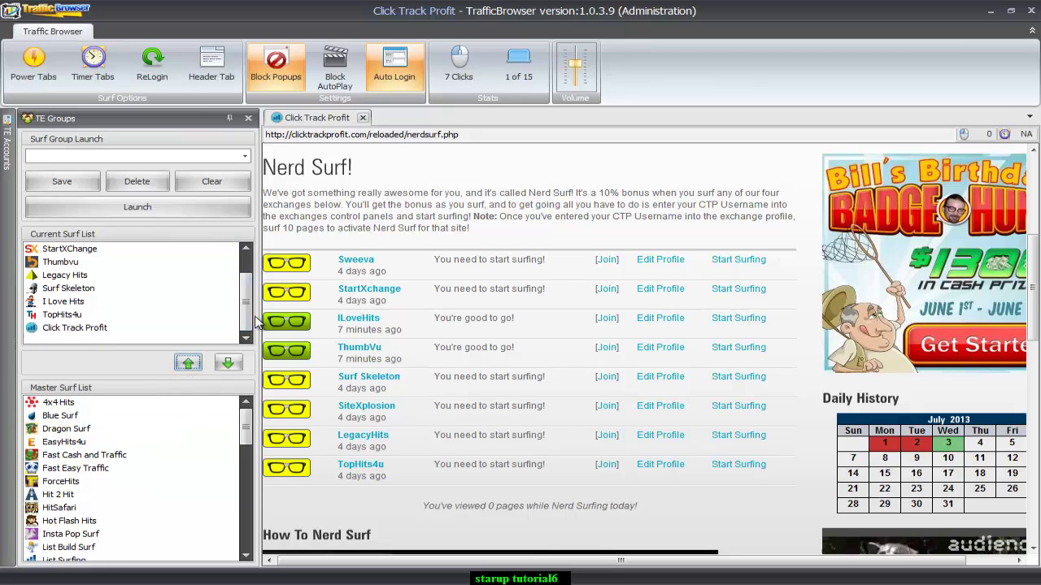
Step: Close the Click Track Profit tab and save the surf list as group 'Nerd Surf'
{"action": "left_click", "coordinate": [361, 120]}
{"action": "left_click", "coordinate": [361, 119]}
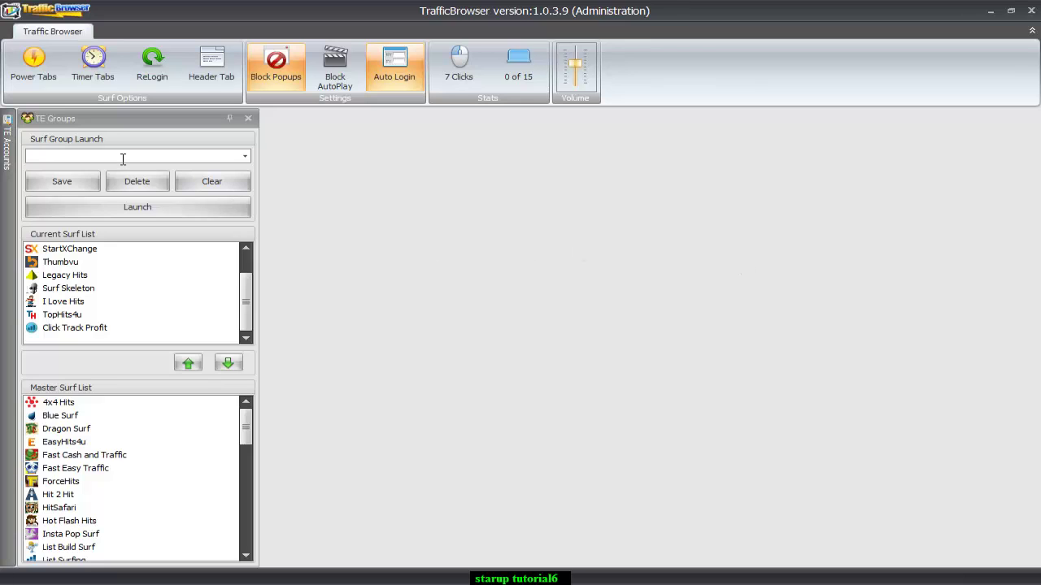
{"action": "left_click", "coordinate": [44, 153]}
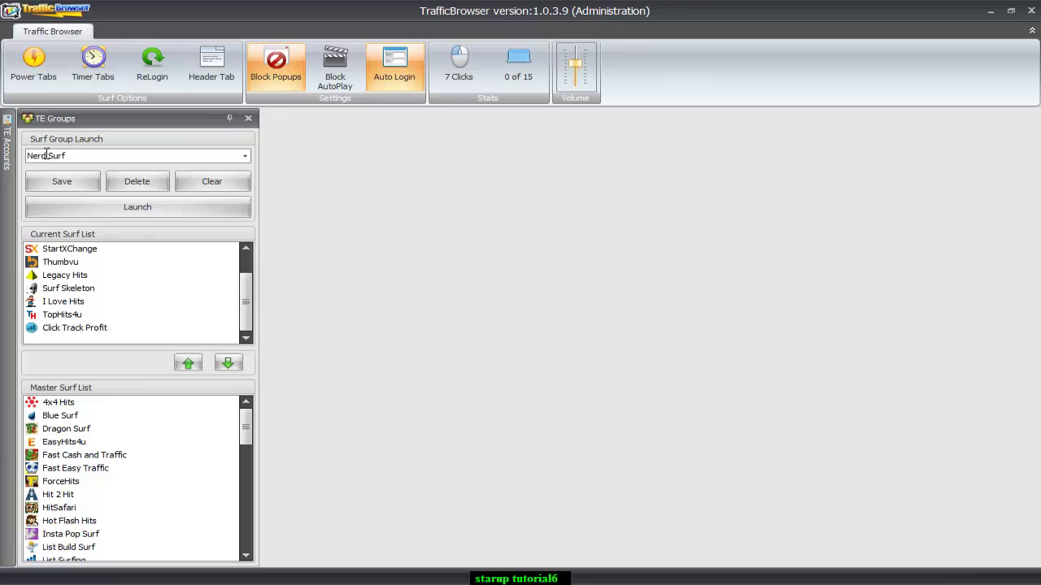
{"action": "left_click", "coordinate": [52, 188]}
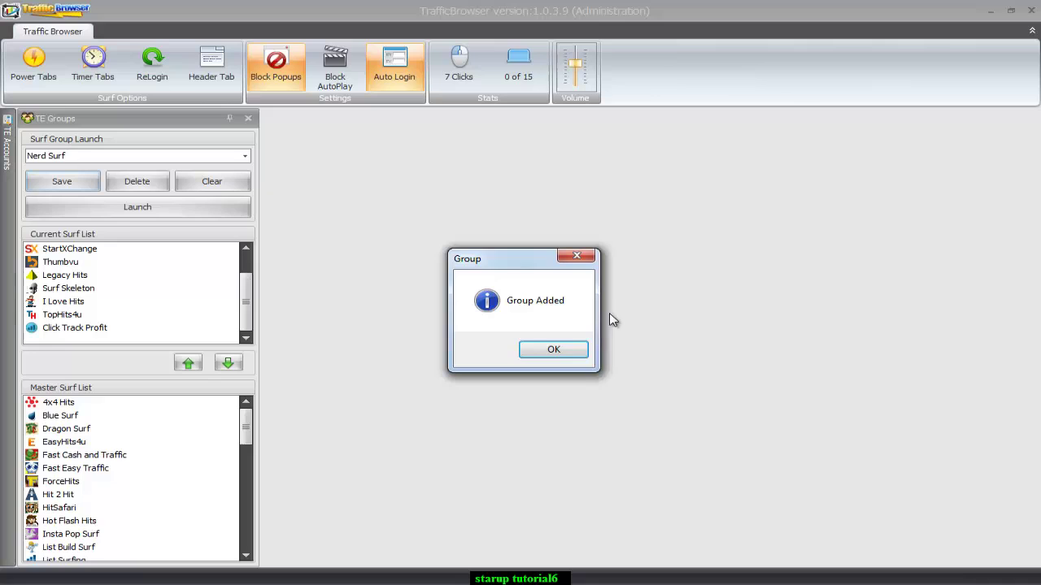
{"action": "left_click", "coordinate": [557, 349]}
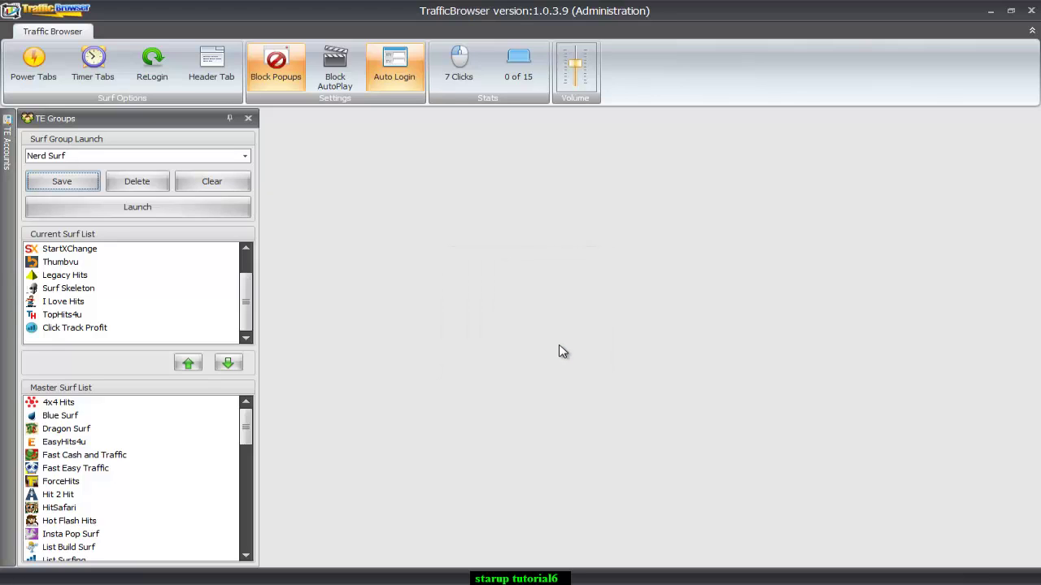
Step: Clear the current surf list and reload it from the Nerd Surf group
{"action": "left_click", "coordinate": [195, 183]}
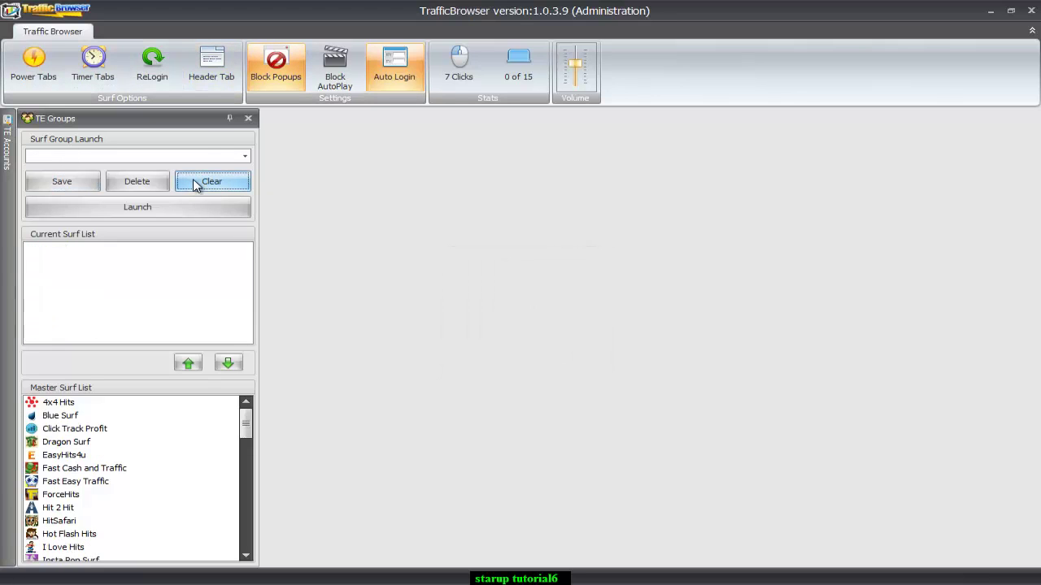
{"action": "left_click", "coordinate": [246, 157]}
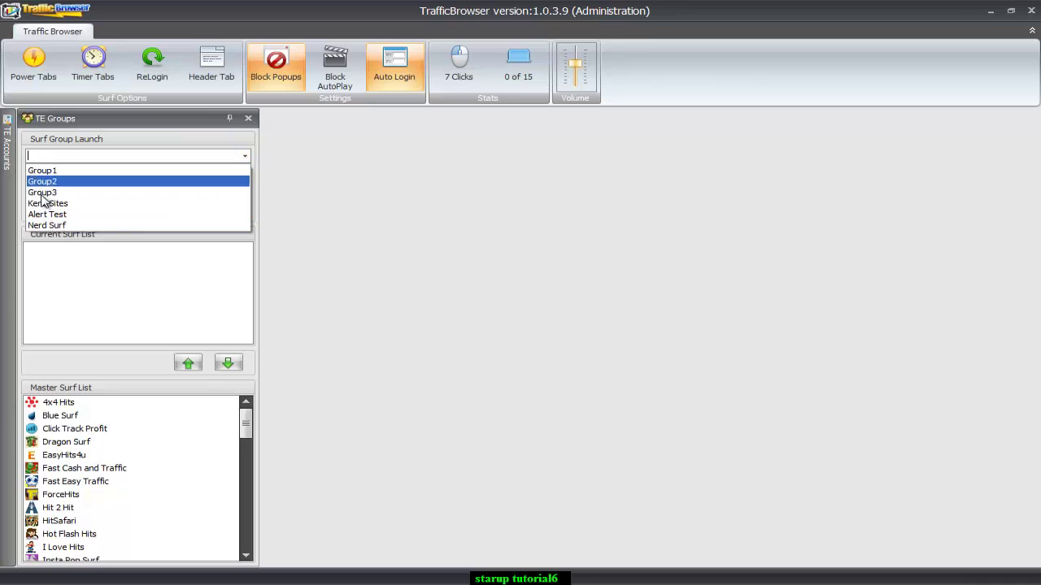
{"action": "left_click", "coordinate": [55, 225]}
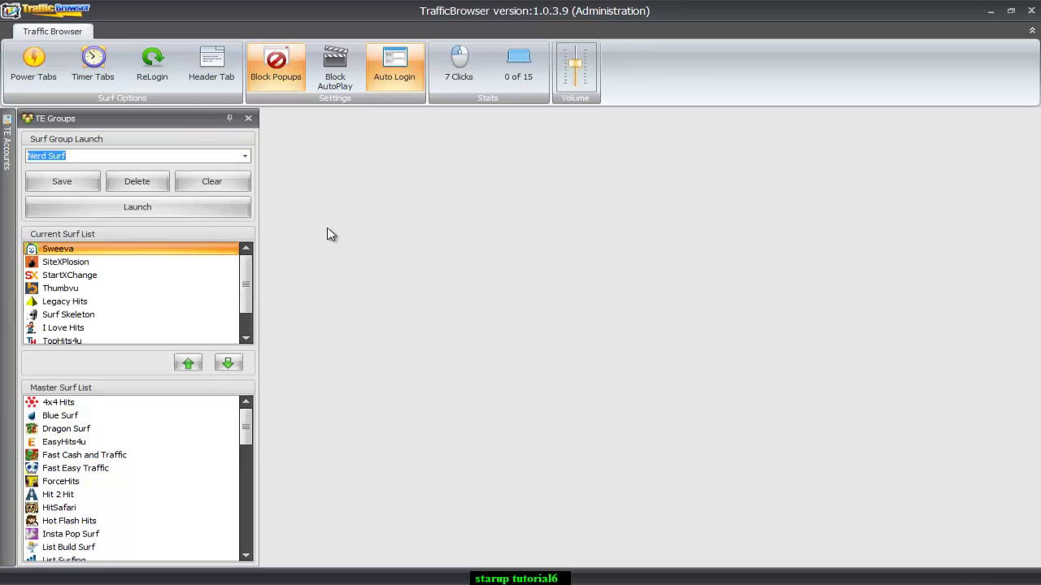
Step: Launch all Nerd Surf sites, show tabs as icons only, and close the groups panel
{"action": "left_click", "coordinate": [144, 209]}
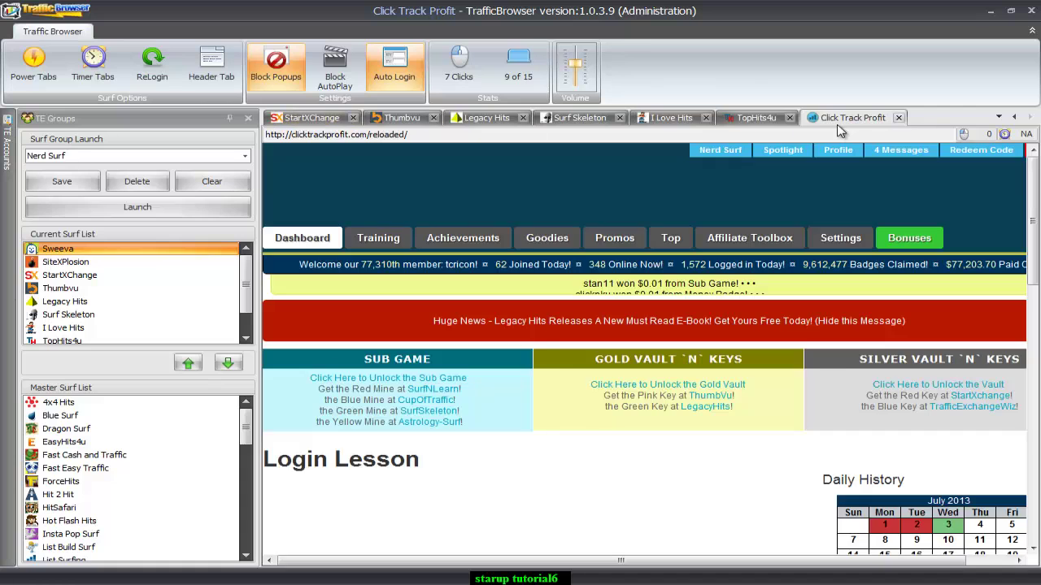
{"action": "left_click", "coordinate": [199, 74]}
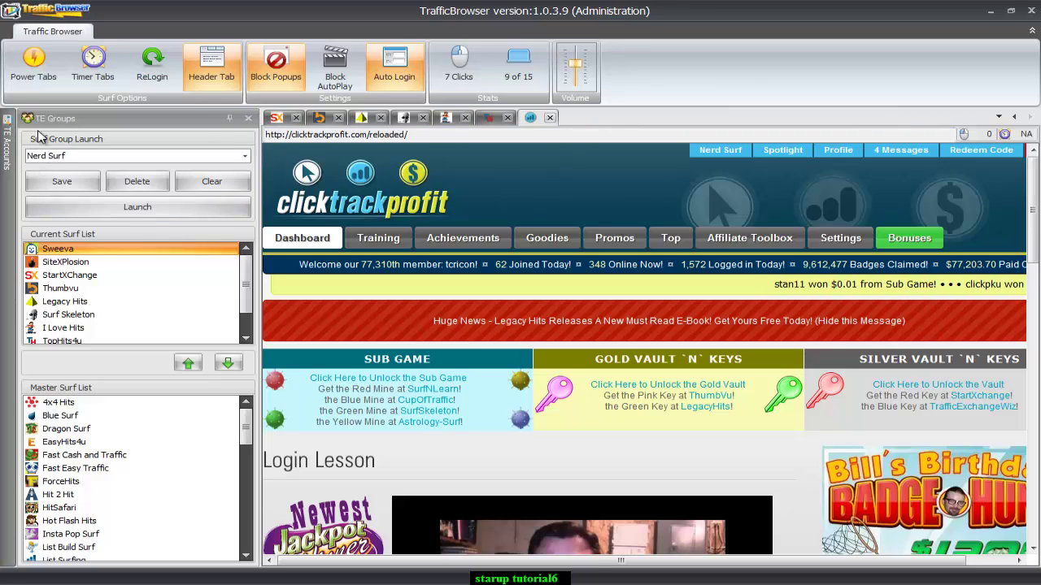
{"action": "left_click", "coordinate": [247, 120]}
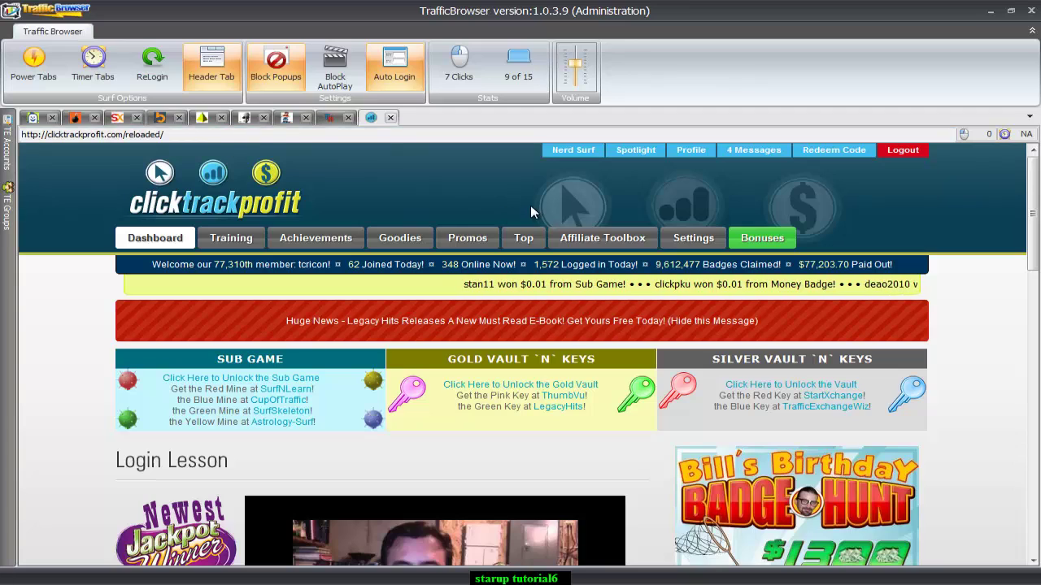